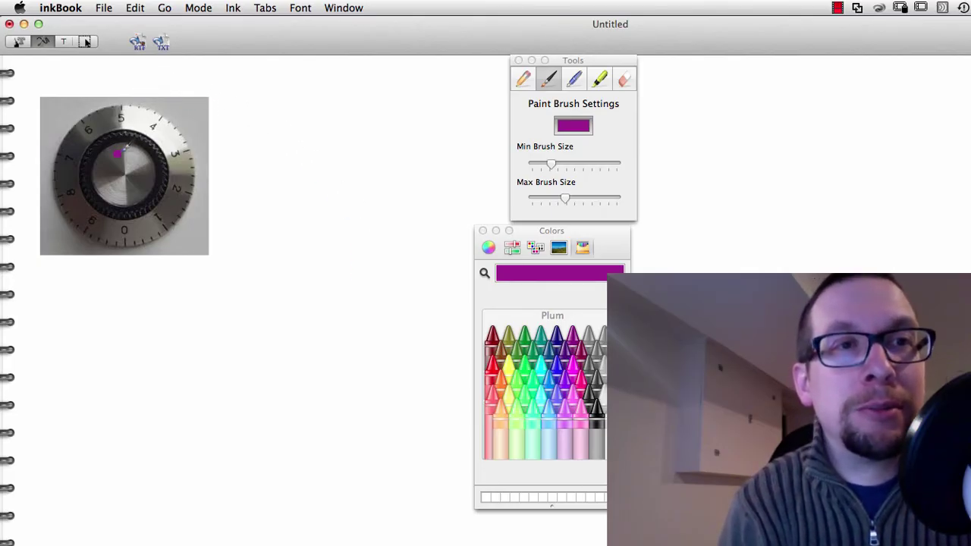
Paint a plum curved arrow over the dial's centre, then switch the brush to black Licorice.
{"action": "left_click_drag", "start_coordinate": [129, 146], "coordinate": [154, 168]}
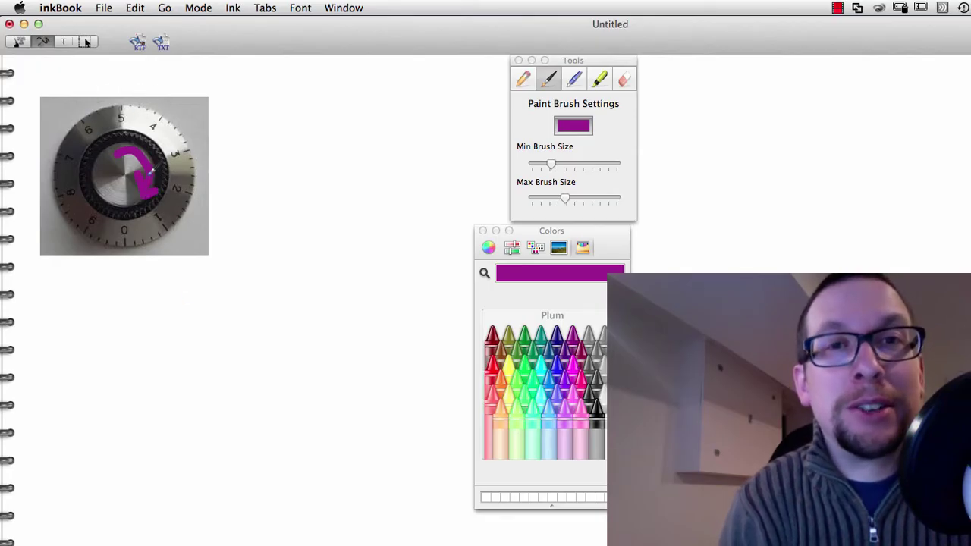
{"action": "left_click", "coordinate": [598, 435]}
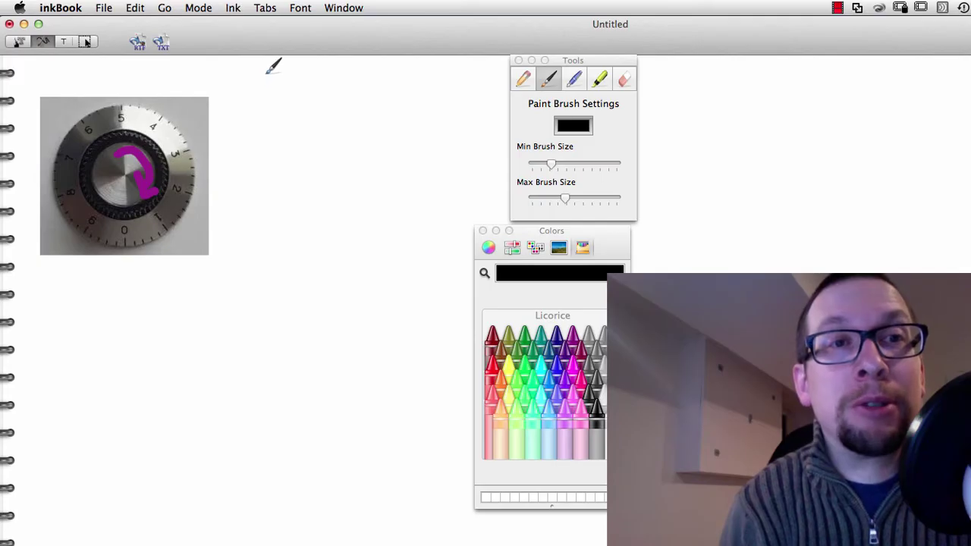
Brush black vertical and horizontal axes with an arrowhead and a θ label, then pick Blueberry.
{"action": "left_click_drag", "start_coordinate": [267, 72], "coordinate": [265, 285]}
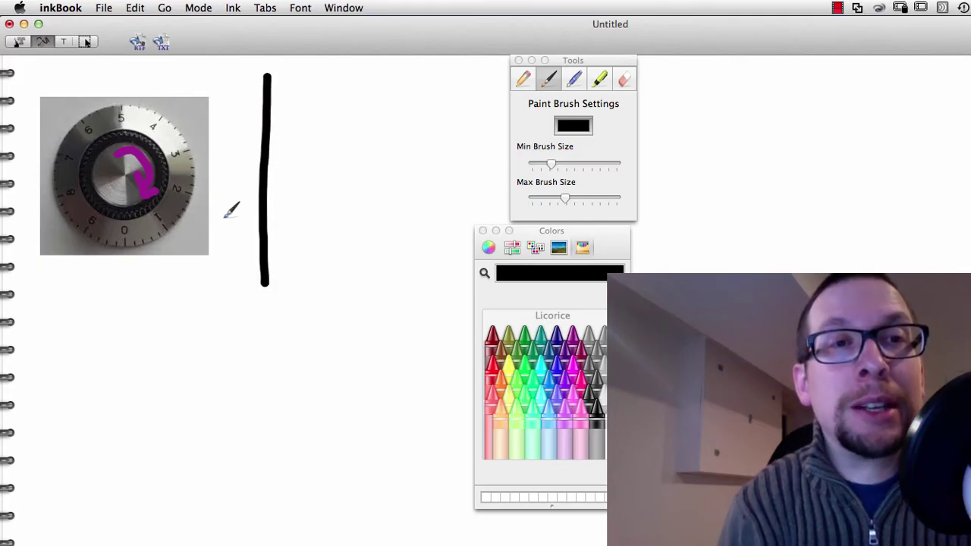
{"action": "mouse_move", "coordinate": [218, 218]}
{"action": "left_mouse_down"}
{"action": "mouse_move", "coordinate": [416, 213]}
{"action": "mouse_move", "coordinate": [410, 232]}
{"action": "mouse_move", "coordinate": [446, 260]}
{"action": "mouse_move", "coordinate": [448, 239]}
{"action": "left_mouse_up"}
{"action": "mouse_move", "coordinate": [251, 97]}
{"action": "left_mouse_down"}
{"action": "mouse_move", "coordinate": [278, 65]}
{"action": "mouse_move", "coordinate": [282, 97]}
{"action": "left_mouse_up"}
{"action": "mouse_move", "coordinate": [231, 62]}
{"action": "left_mouse_down"}
{"action": "mouse_move", "coordinate": [243, 65]}
{"action": "mouse_move", "coordinate": [240, 96]}
{"action": "left_mouse_up"}
{"action": "left_click_drag", "start_coordinate": [200, 84], "coordinate": [250, 81]}
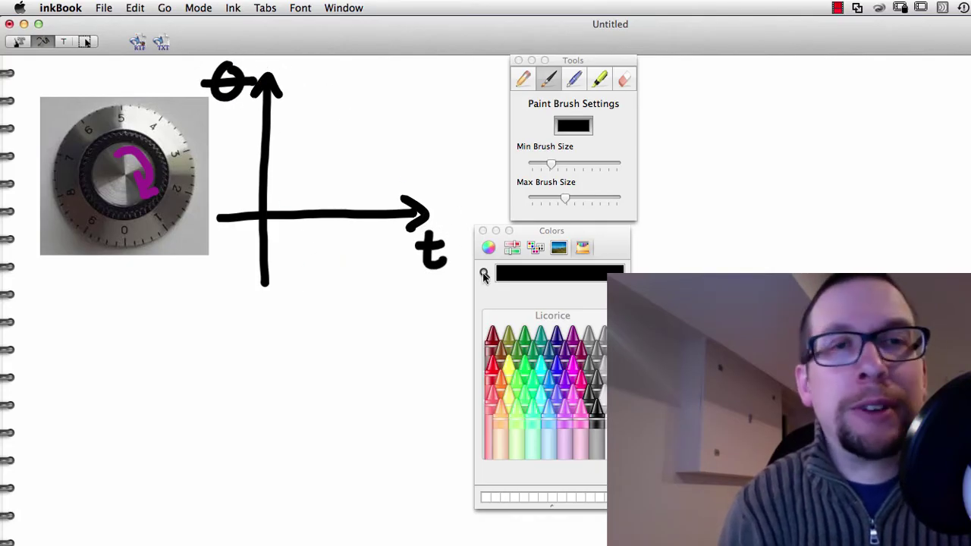
{"action": "left_click", "coordinate": [559, 371]}
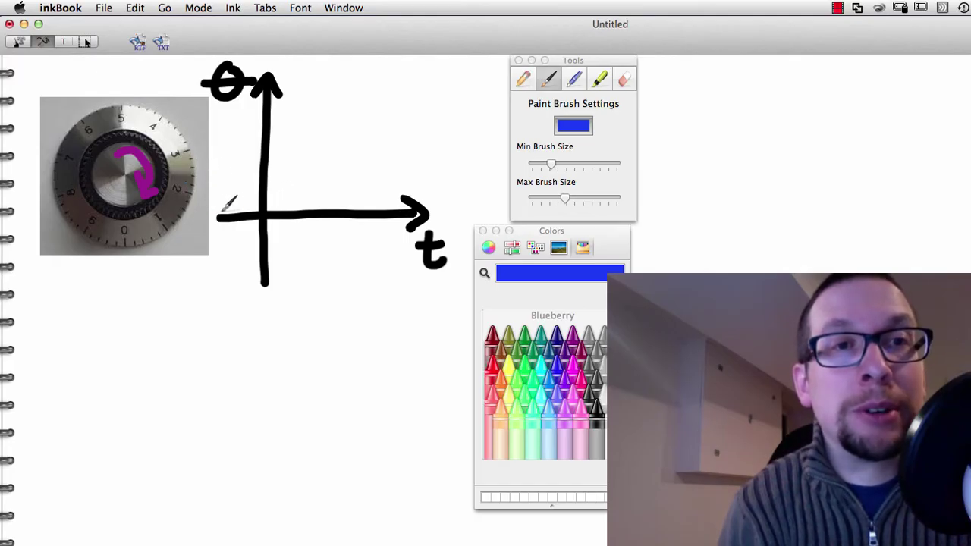
Draw the blue S-curve on the axes and write SIGMOID beneath it in plum.
{"action": "mouse_move", "coordinate": [220, 212]}
{"action": "left_mouse_down"}
{"action": "mouse_move", "coordinate": [291, 201]}
{"action": "mouse_move", "coordinate": [328, 108]}
{"action": "mouse_move", "coordinate": [357, 91]}
{"action": "mouse_move", "coordinate": [411, 91]}
{"action": "left_mouse_up"}
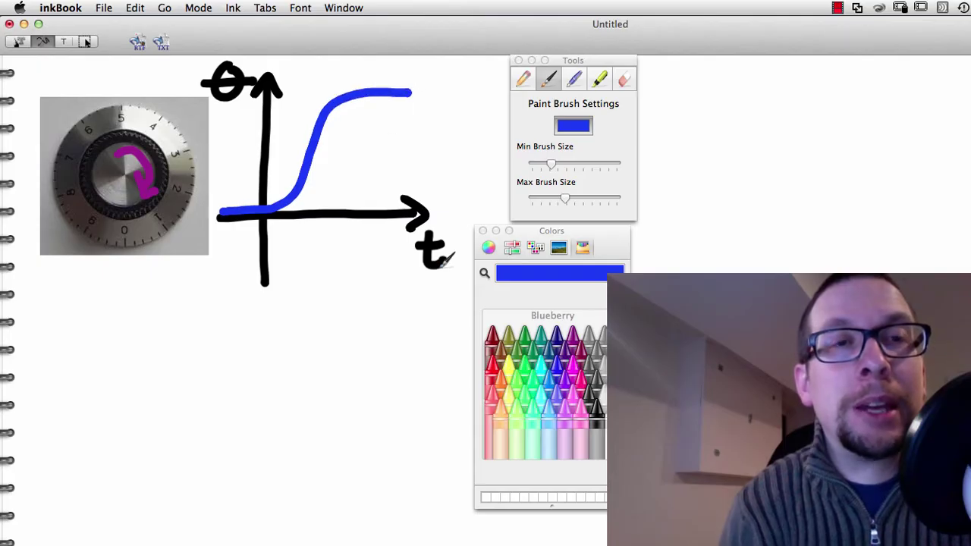
{"action": "left_click", "coordinate": [574, 343]}
{"action": "mouse_move", "coordinate": [220, 296]}
{"action": "left_mouse_down"}
{"action": "mouse_move", "coordinate": [203, 325]}
{"action": "mouse_move", "coordinate": [236, 327]}
{"action": "left_mouse_up"}
{"action": "mouse_move", "coordinate": [256, 292]}
{"action": "left_mouse_down"}
{"action": "mouse_move", "coordinate": [275, 316]}
{"action": "mouse_move", "coordinate": [299, 301]}
{"action": "mouse_move", "coordinate": [329, 308]}
{"action": "mouse_move", "coordinate": [343, 295]}
{"action": "mouse_move", "coordinate": [351, 328]}
{"action": "mouse_move", "coordinate": [360, 327]}
{"action": "left_mouse_up"}
{"action": "left_click_drag", "start_coordinate": [361, 297], "coordinate": [362, 327]}
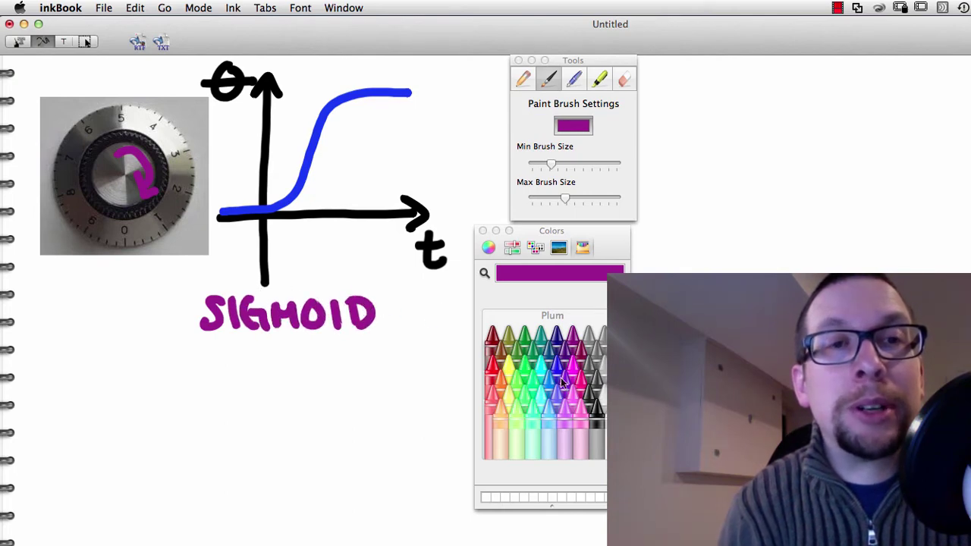
In dark red, add a downward arrow marked S and an upward arrow marked E.
{"action": "left_click", "coordinate": [596, 409]}
{"action": "left_click", "coordinate": [490, 339]}
{"action": "mouse_move", "coordinate": [226, 155]}
{"action": "left_mouse_down"}
{"action": "mouse_move", "coordinate": [241, 199]}
{"action": "mouse_move", "coordinate": [252, 179]}
{"action": "left_mouse_up"}
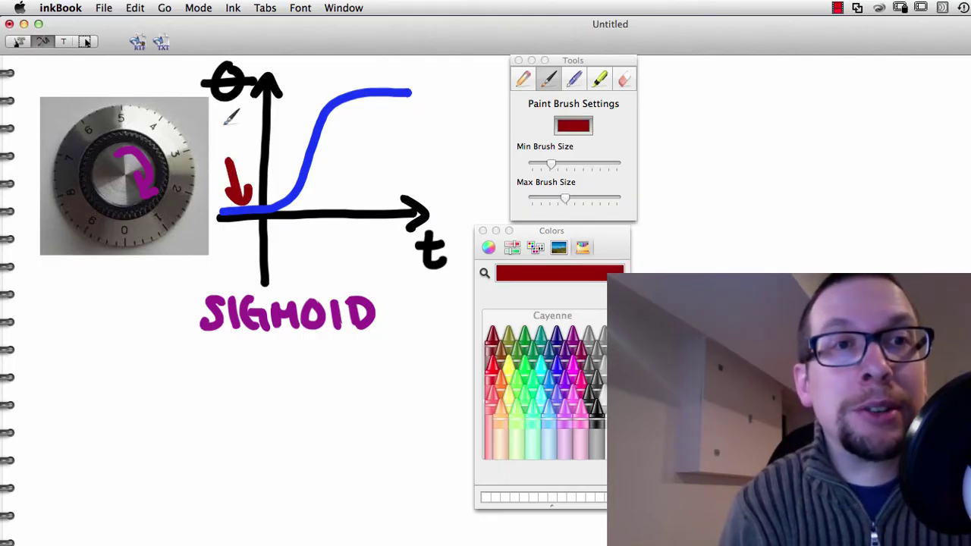
{"action": "left_click_drag", "start_coordinate": [236, 125], "coordinate": [218, 152]}
{"action": "mouse_move", "coordinate": [398, 102]}
{"action": "left_mouse_down"}
{"action": "mouse_move", "coordinate": [396, 150]}
{"action": "mouse_move", "coordinate": [410, 120]}
{"action": "mouse_move", "coordinate": [418, 161]}
{"action": "left_mouse_up"}
{"action": "mouse_move", "coordinate": [417, 133]}
{"action": "left_mouse_down"}
{"action": "mouse_move", "coordinate": [433, 134]}
{"action": "mouse_move", "coordinate": [431, 146]}
{"action": "left_mouse_up"}
{"action": "left_click_drag", "start_coordinate": [419, 161], "coordinate": [436, 159]}
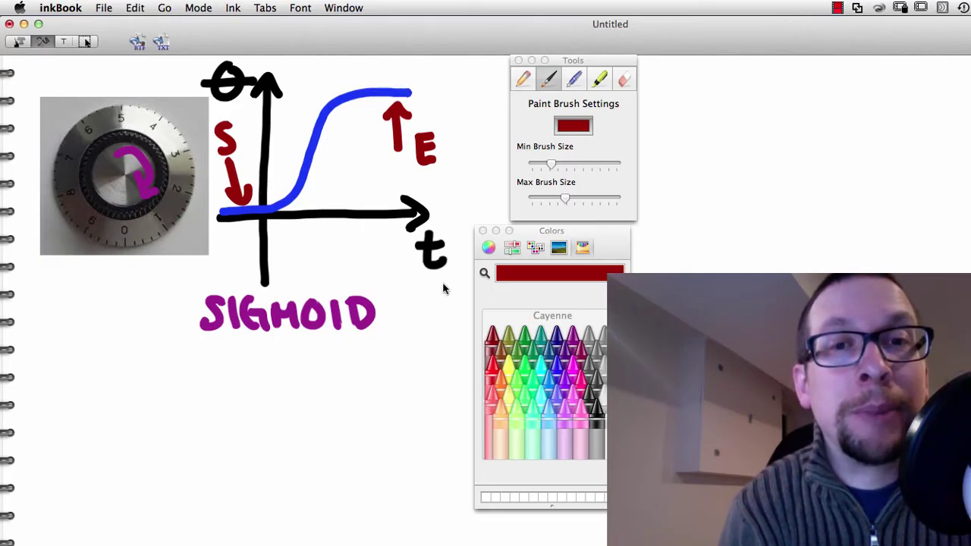
Mark the curve's steep part in green and write FAST beside it.
{"action": "left_click", "coordinate": [525, 346]}
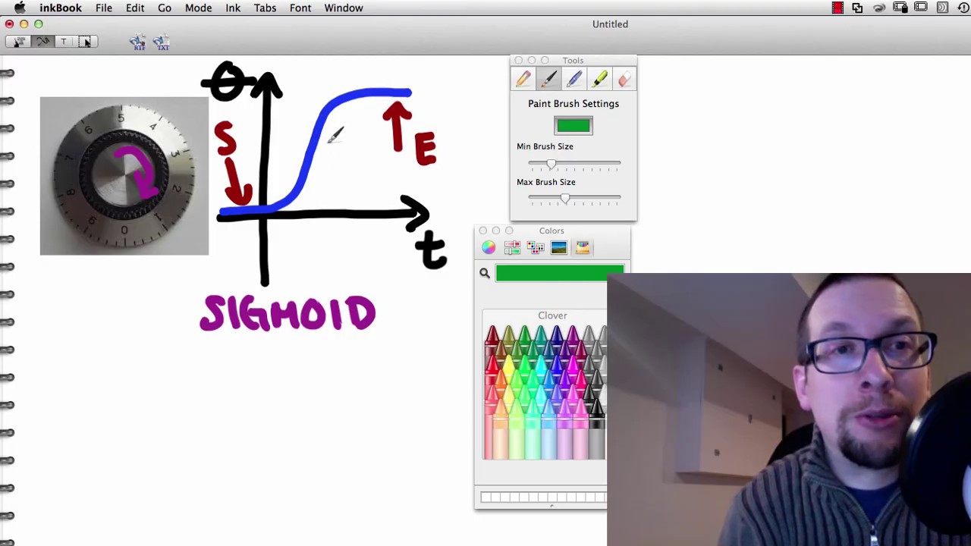
{"action": "mouse_move", "coordinate": [328, 133]}
{"action": "left_mouse_down"}
{"action": "mouse_move", "coordinate": [303, 163]}
{"action": "mouse_move", "coordinate": [326, 135]}
{"action": "left_mouse_up"}
{"action": "mouse_move", "coordinate": [332, 188]}
{"action": "left_mouse_down"}
{"action": "mouse_move", "coordinate": [328, 181]}
{"action": "mouse_move", "coordinate": [369, 181]}
{"action": "mouse_move", "coordinate": [372, 199]}
{"action": "mouse_move", "coordinate": [416, 161]}
{"action": "left_mouse_up"}
{"action": "left_click_drag", "start_coordinate": [404, 162], "coordinate": [400, 186]}
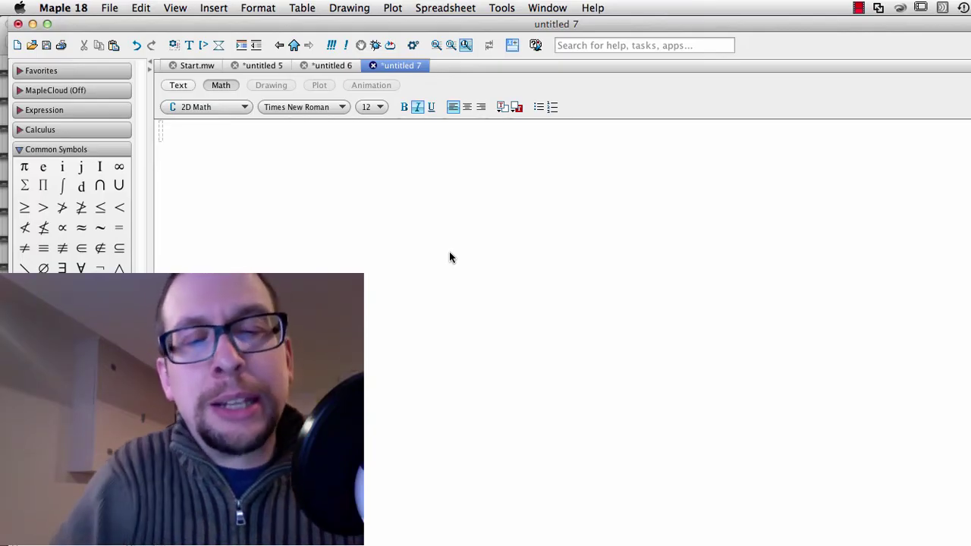
Paste and evaluate 1/(1+exp(-2*t)), then 2-D plot it for t from -10 to 10.
{"action": "type", "text": "1/(1+exp(-2*t))"}
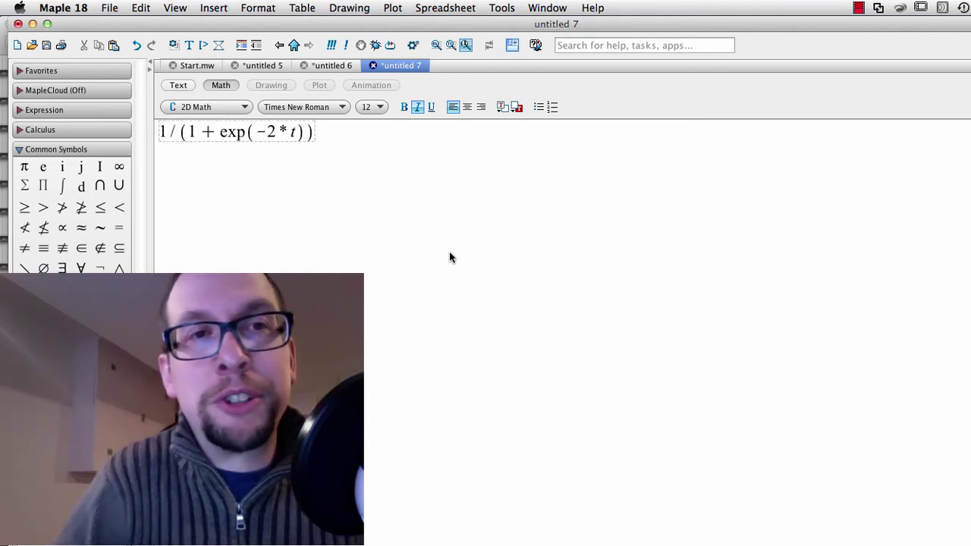
{"action": "key", "text": "Return"}
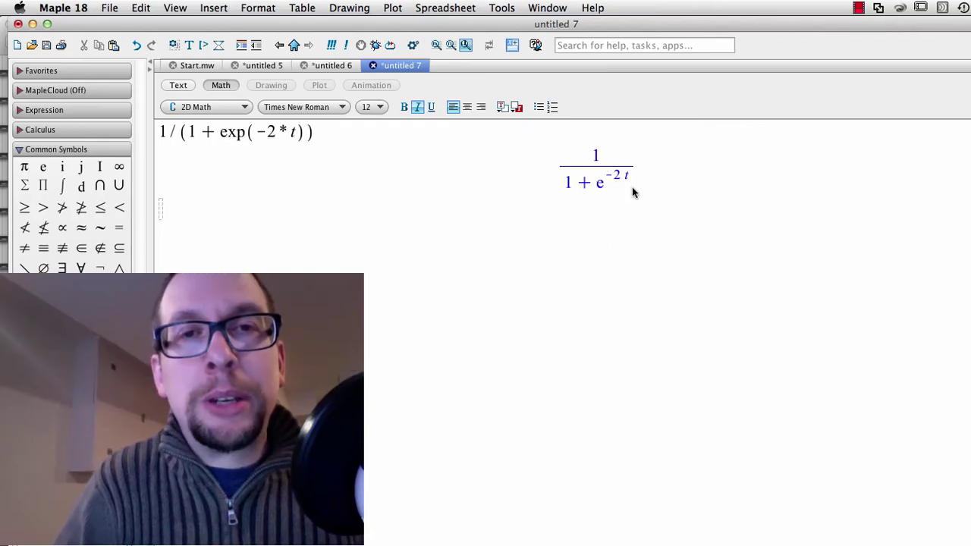
{"action": "left_click_drag", "start_coordinate": [632, 190], "coordinate": [570, 165]}
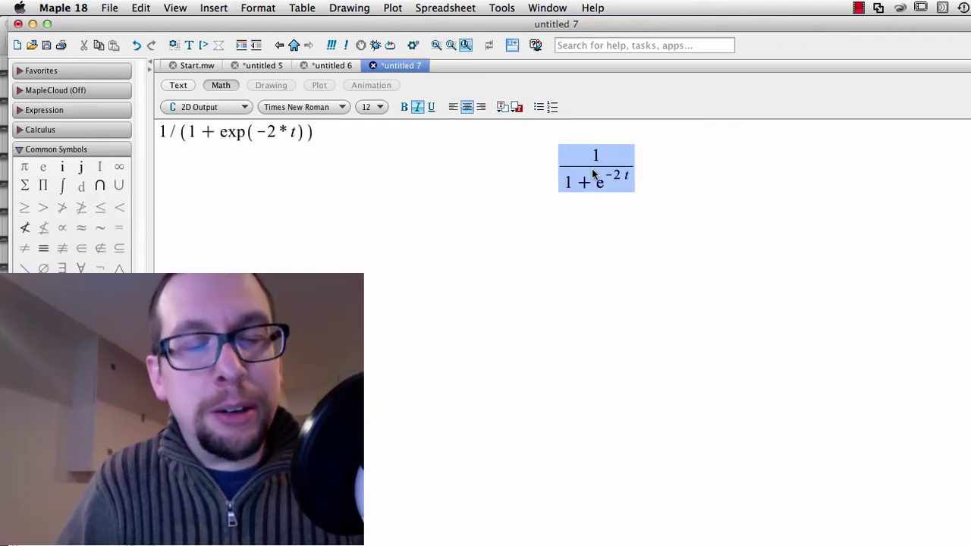
{"action": "right_click", "coordinate": [593, 172]}
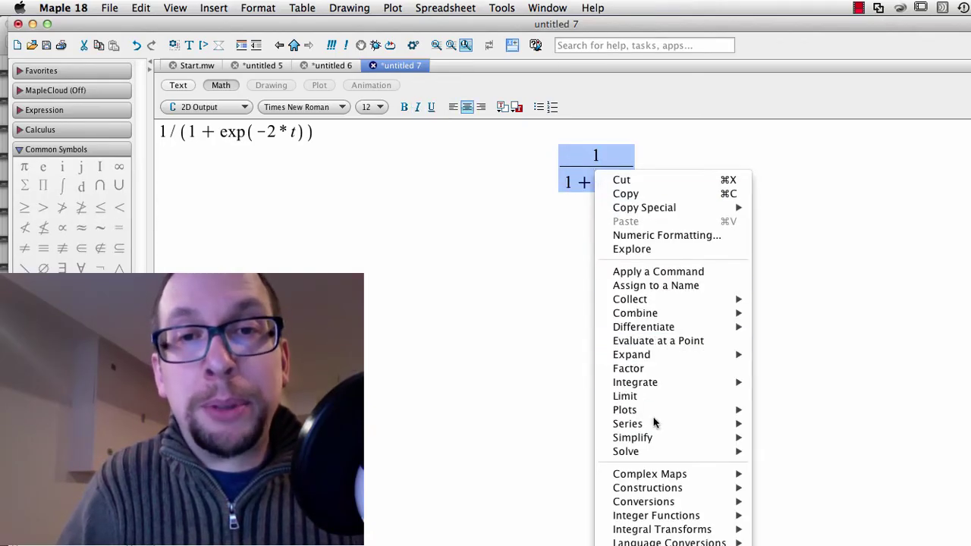
{"action": "mouse_move", "coordinate": [724, 414]}
{"action": "left_click", "coordinate": [764, 412]}
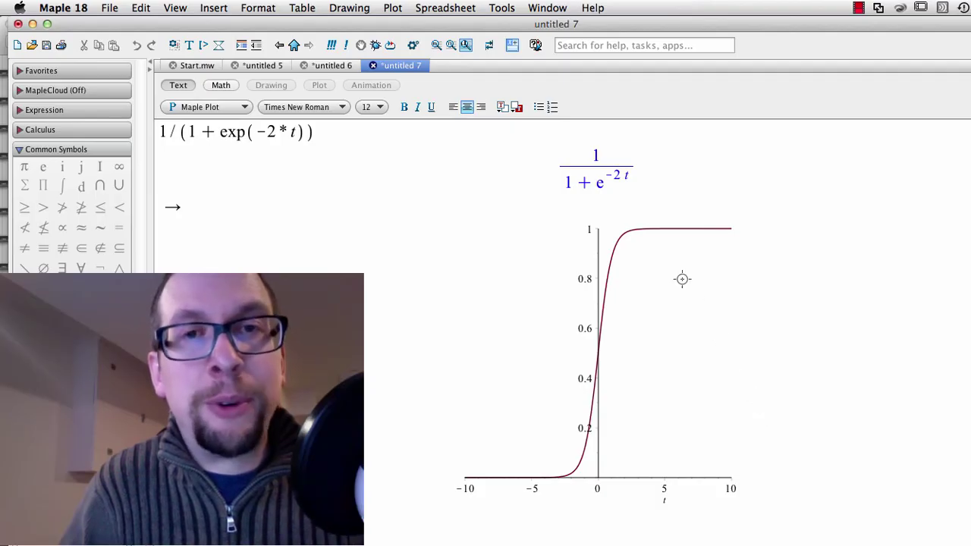
{"action": "left_click_drag", "start_coordinate": [637, 188], "coordinate": [575, 157]}
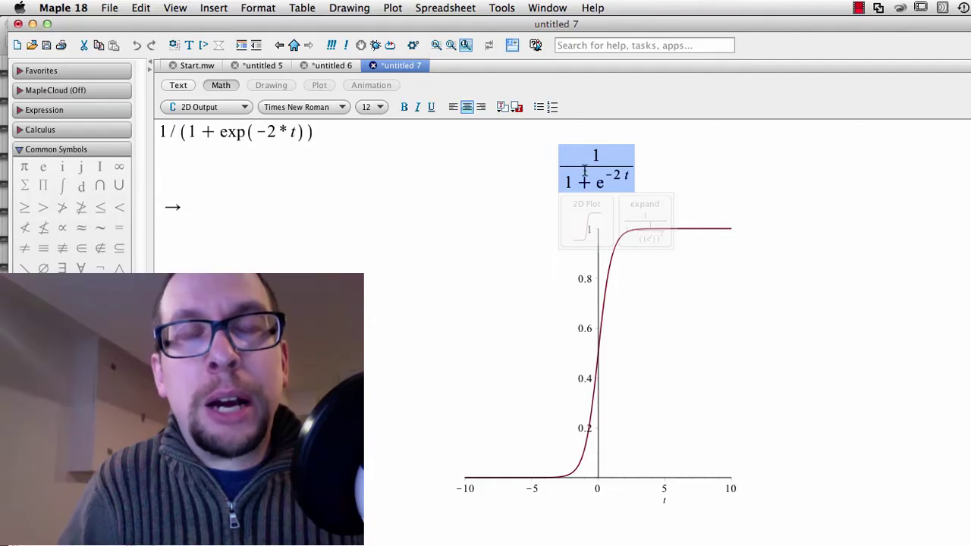
Differentiate the sigmoid output with respect to t via its context menu.
{"action": "right_click", "coordinate": [584, 174]}
{"action": "mouse_move", "coordinate": [735, 328]}
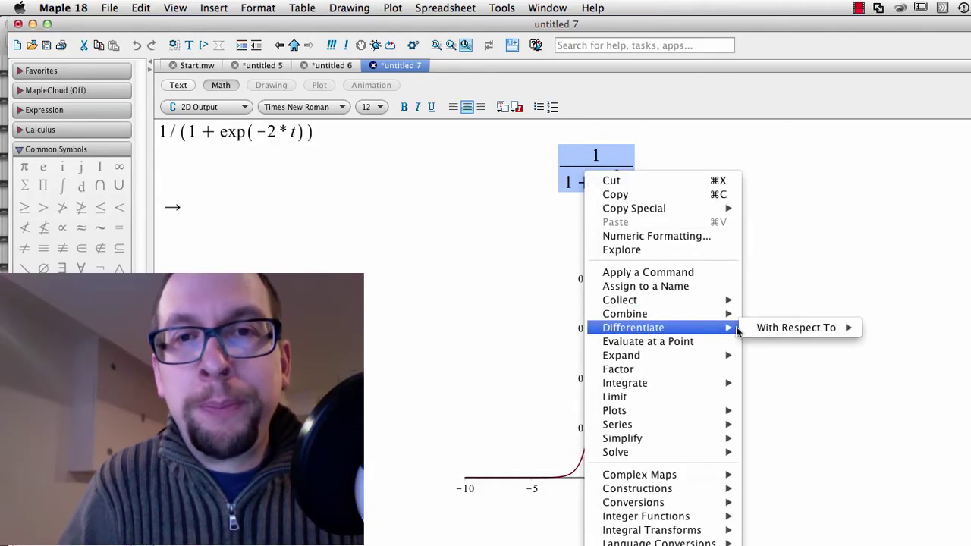
{"action": "mouse_move", "coordinate": [768, 332]}
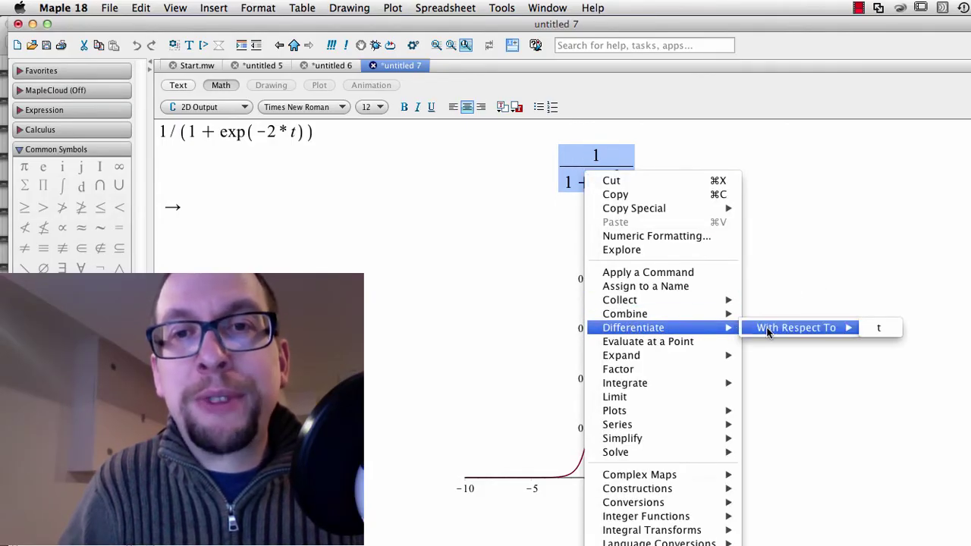
{"action": "left_click", "coordinate": [884, 328]}
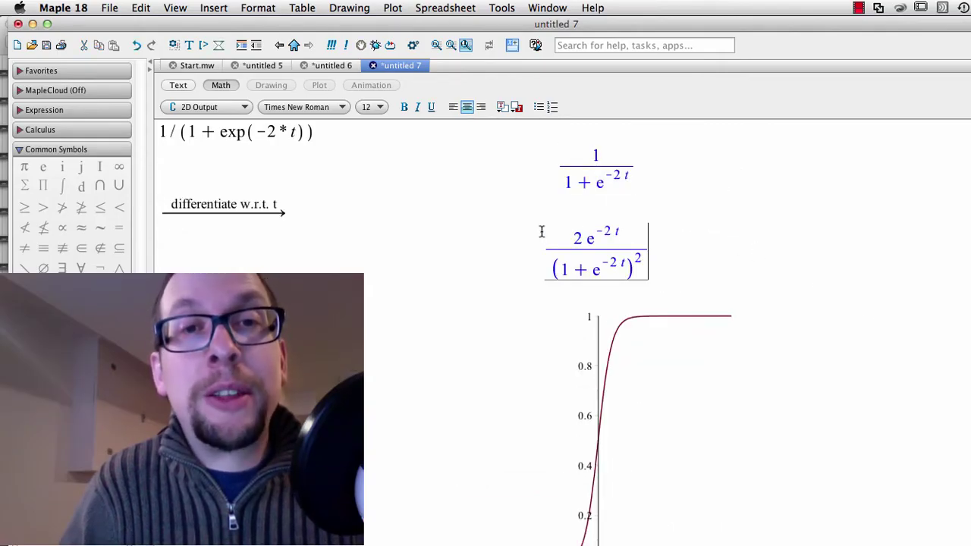
Plot the derivative 2e^(-2t)/(1+e^(-2t))^2 as a 2-D graph, a bell curve peaking at 0.5.
{"action": "left_click_drag", "start_coordinate": [543, 226], "coordinate": [611, 264]}
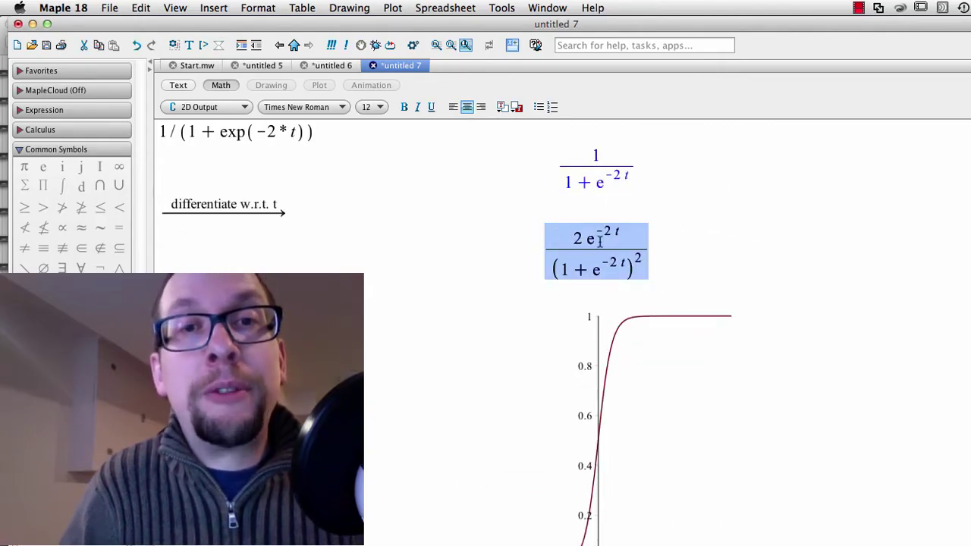
{"action": "mouse_move", "coordinate": [601, 245]}
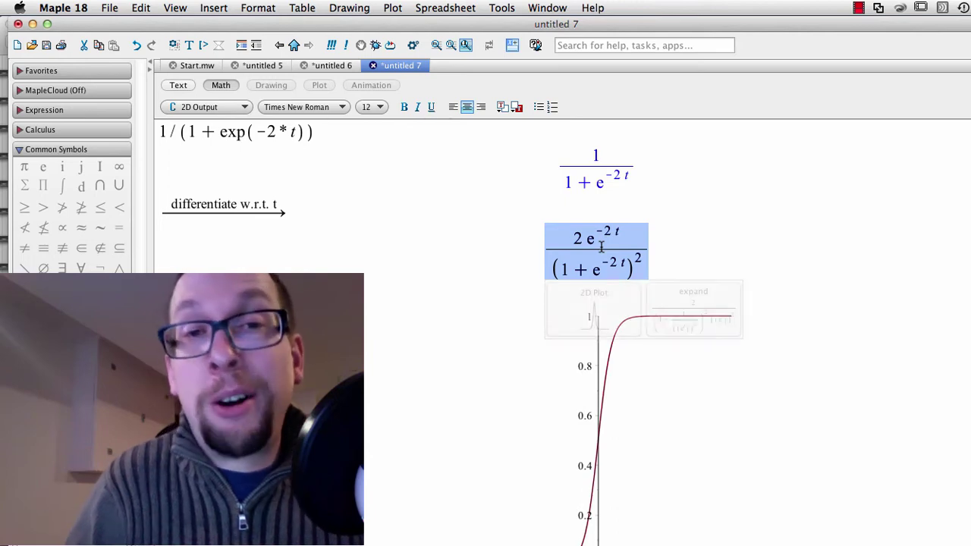
{"action": "right_click", "coordinate": [602, 250]}
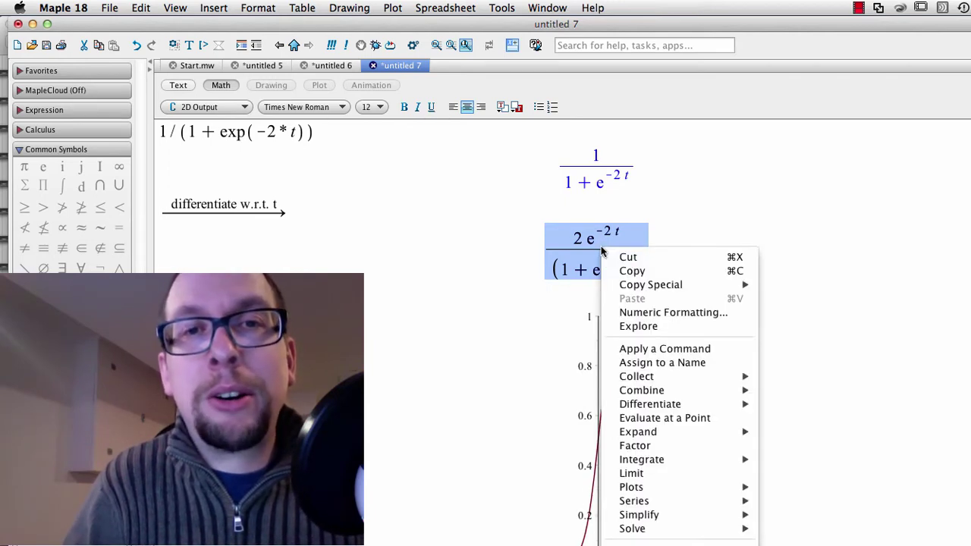
{"action": "mouse_move", "coordinate": [677, 404]}
{"action": "mouse_move", "coordinate": [832, 411]}
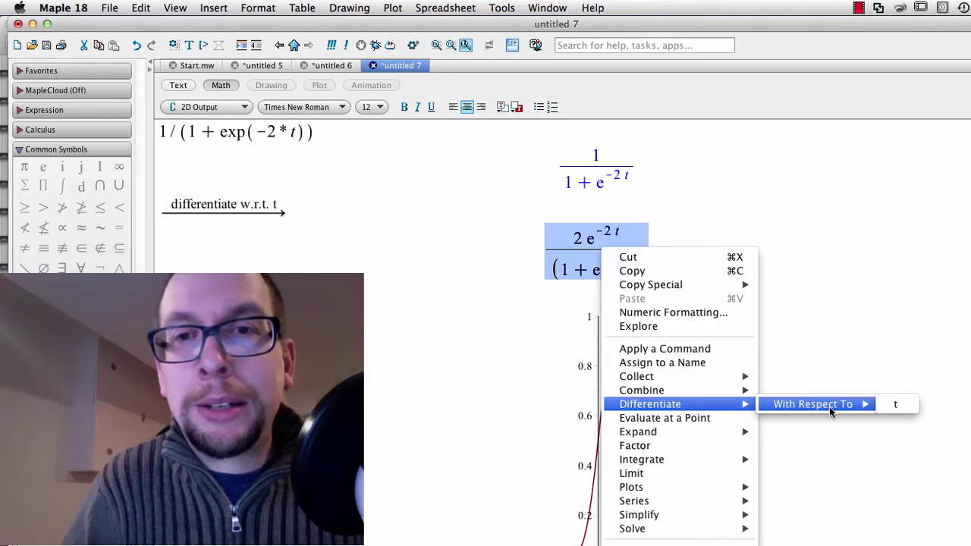
{"action": "mouse_move", "coordinate": [693, 501]}
{"action": "mouse_move", "coordinate": [728, 486]}
{"action": "left_click", "coordinate": [781, 488]}
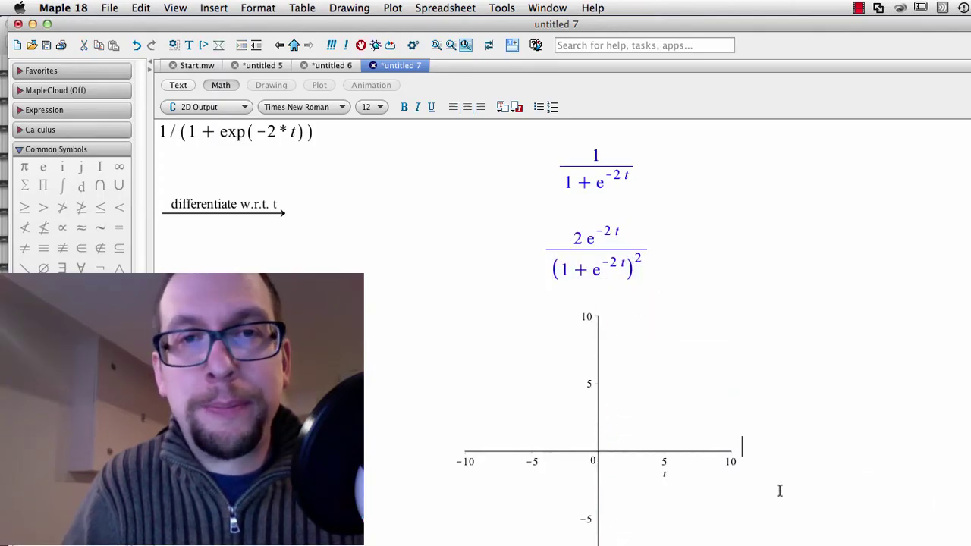
Make the derivative curve green with line width 4.
{"action": "left_click", "coordinate": [611, 428]}
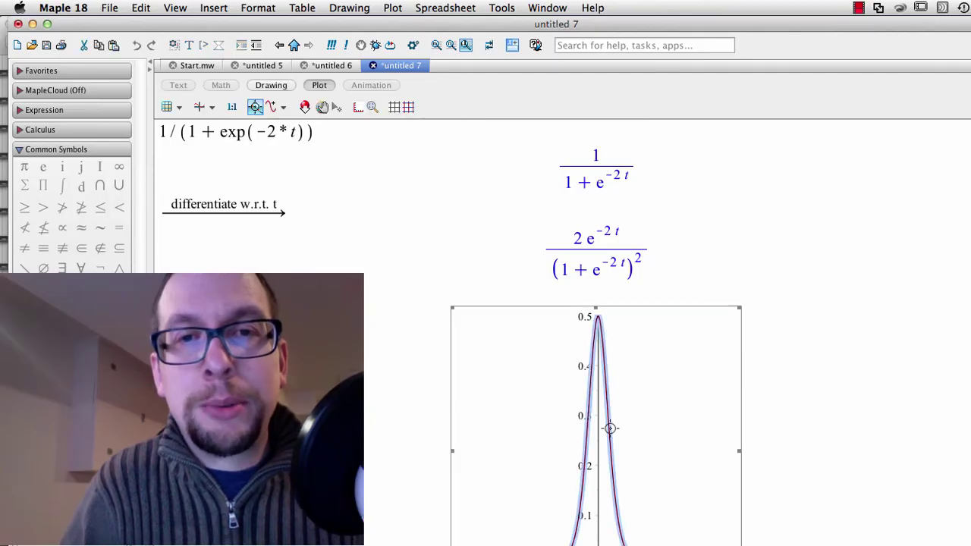
{"action": "right_click", "coordinate": [613, 430]}
{"action": "mouse_move", "coordinate": [644, 542]}
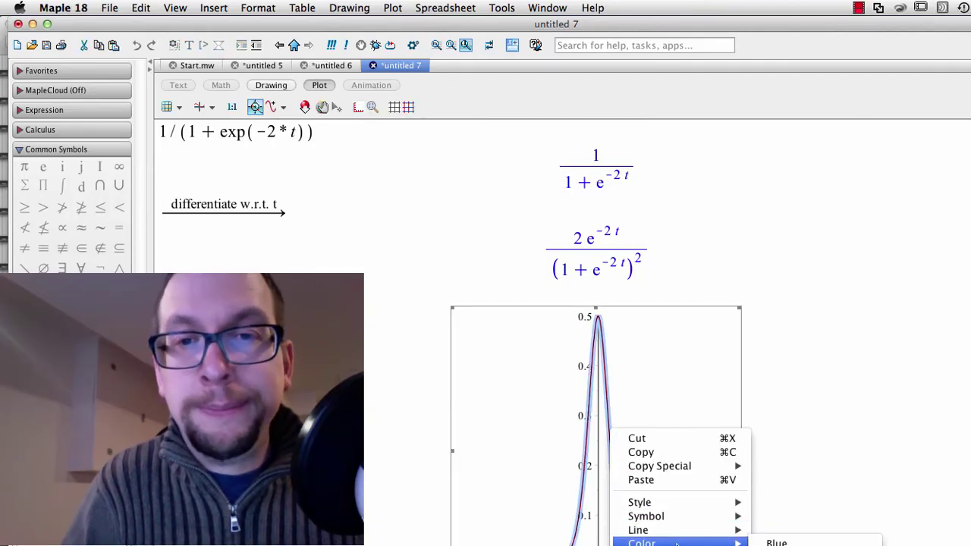
{"action": "left_click", "coordinate": [776, 543]}
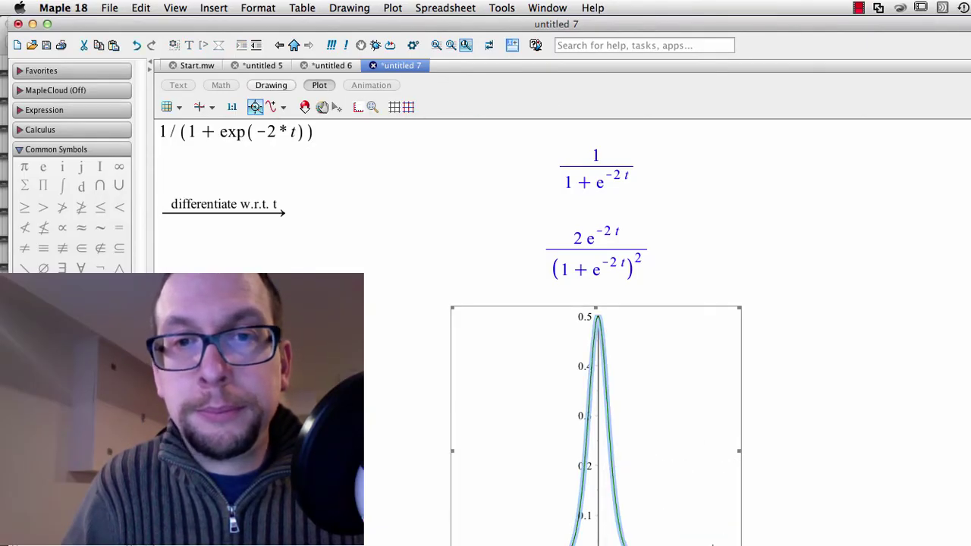
{"action": "right_click", "coordinate": [617, 505]}
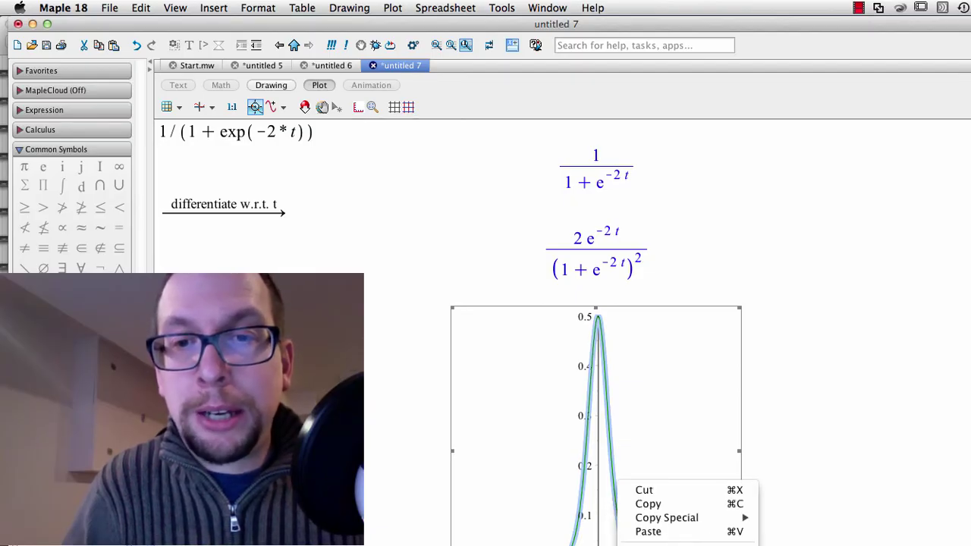
{"action": "left_click", "coordinate": [715, 429]}
{"action": "left_click", "coordinate": [856, 437]}
{"action": "left_click", "coordinate": [856, 438]}
{"action": "left_click", "coordinate": [856, 437]}
{"action": "left_click", "coordinate": [879, 469]}
Bring up the line width setting for the dark red sigmoid plot below.
{"action": "scroll", "coordinate": [810, 414], "scroll_direction": "down", "scroll_amount": 5}
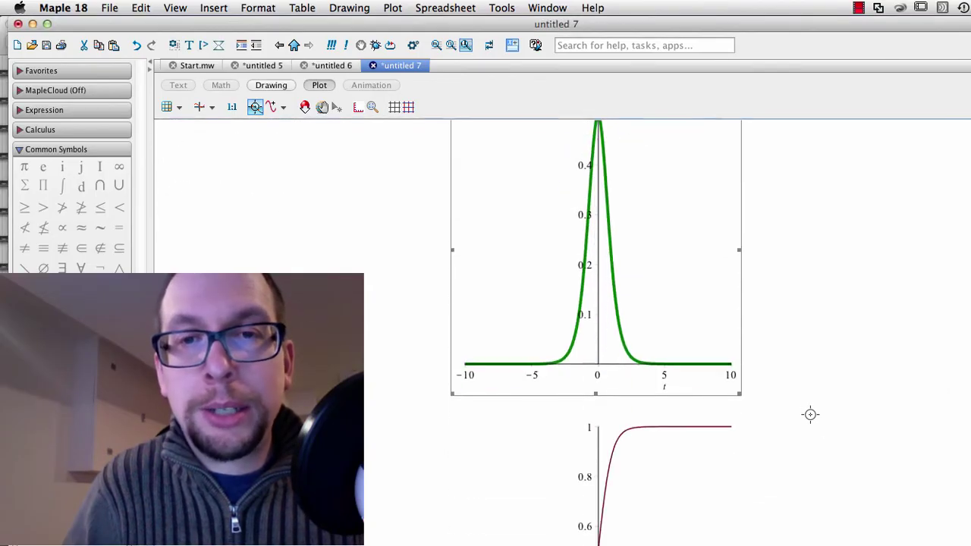
{"action": "left_click", "coordinate": [711, 430]}
{"action": "right_click", "coordinate": [710, 430]}
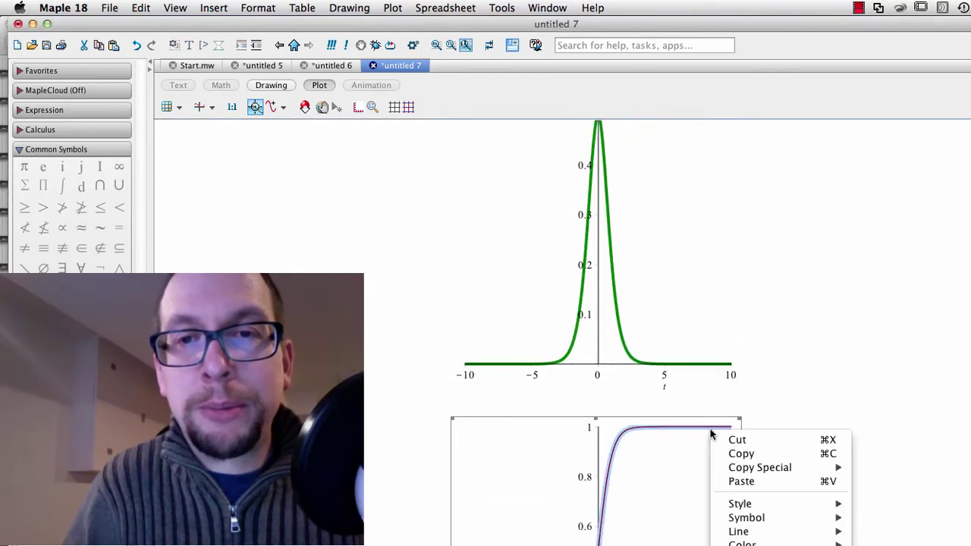
{"action": "mouse_move", "coordinate": [781, 543]}
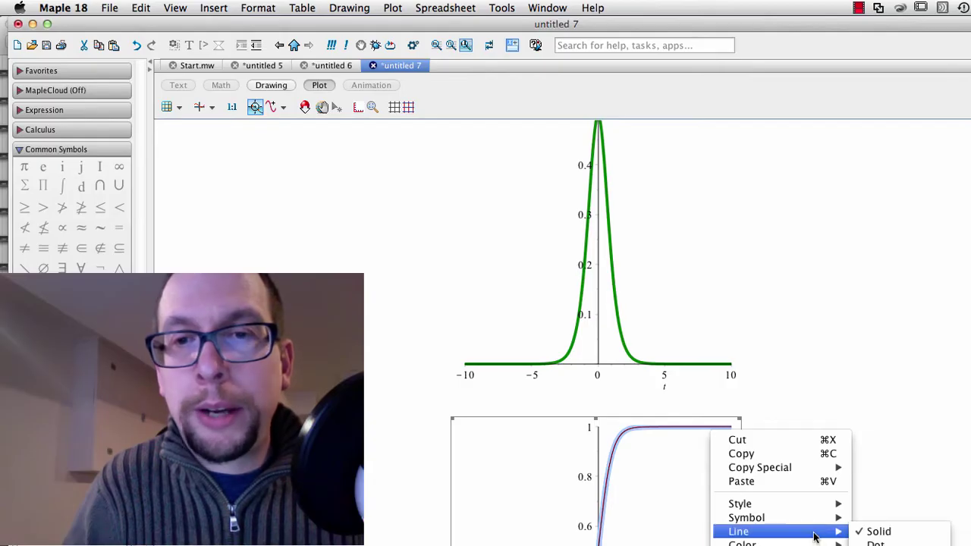
{"action": "mouse_move", "coordinate": [834, 539]}
{"action": "left_click", "coordinate": [880, 544]}
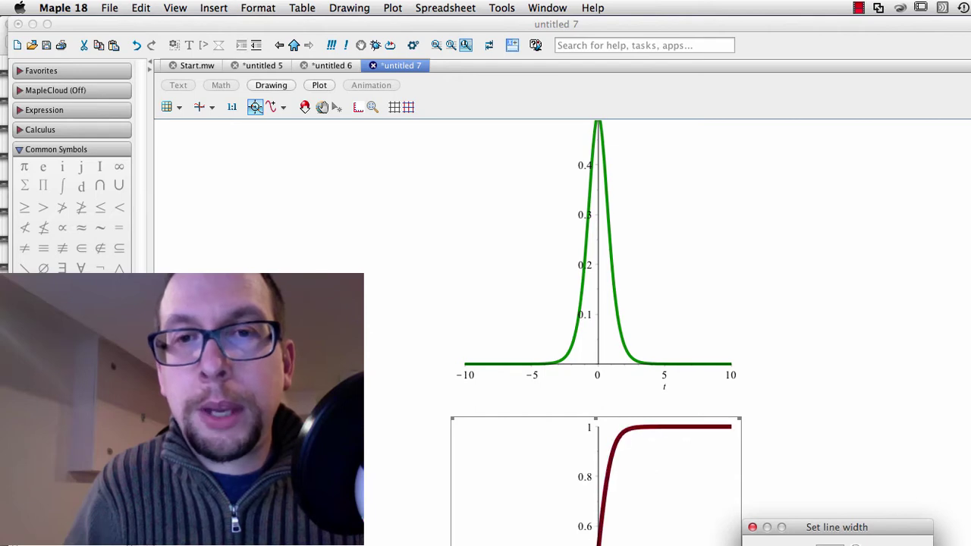
Apply the sigmoid's thicker line, merge its plot into the derivative plot, and select the green curve.
{"action": "key", "text": "Return"}
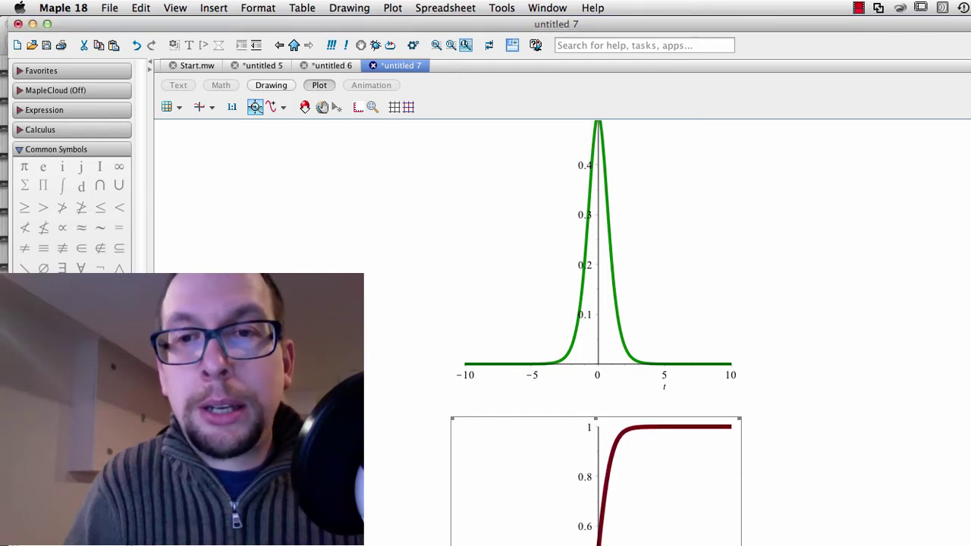
{"action": "left_click_drag", "start_coordinate": [698, 429], "coordinate": [627, 246]}
{"action": "scroll", "coordinate": [627, 245], "scroll_direction": "up", "scroll_amount": 3}
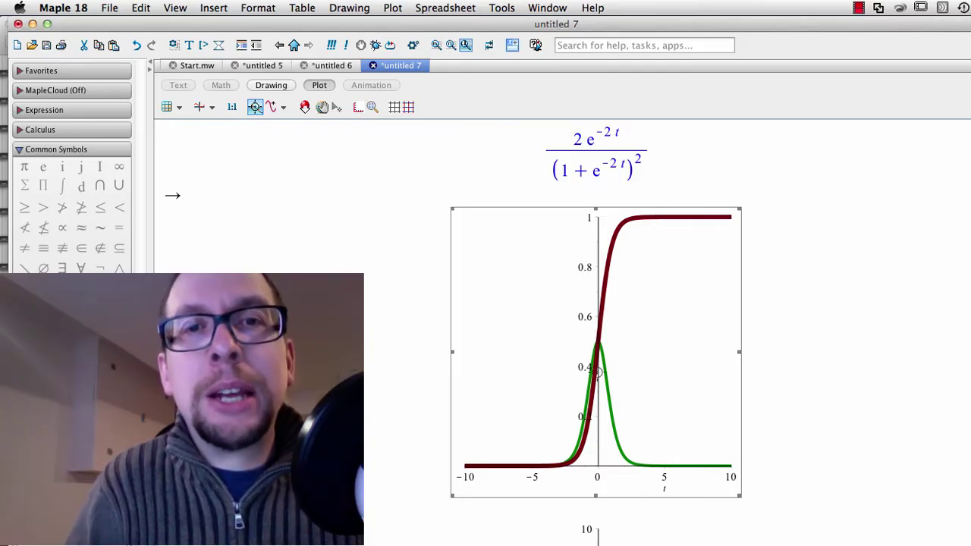
{"action": "left_click", "coordinate": [603, 372]}
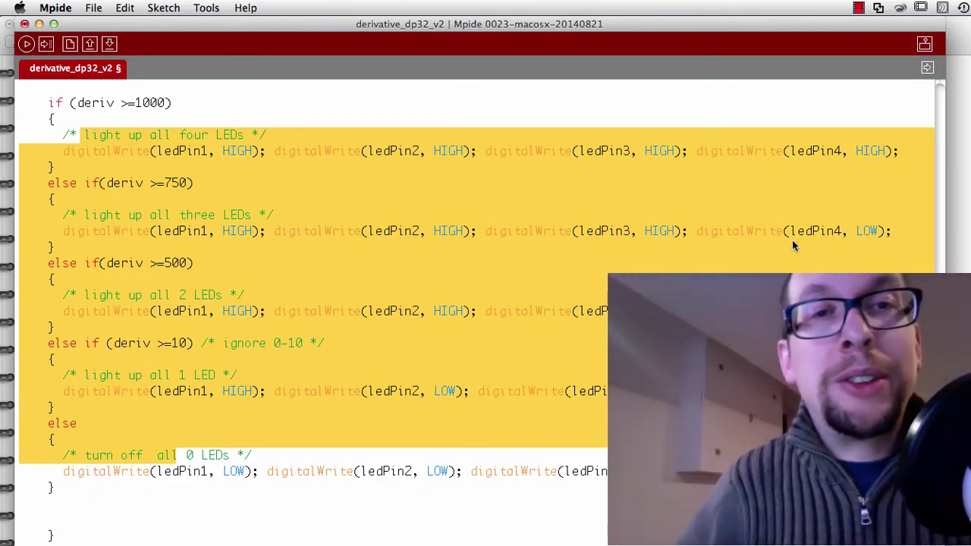
{"action": "key", "text": "Up"}
{"action": "key", "text": "Up"}
{"action": "key", "text": "Up"}
{"action": "key", "text": "Up"}
{"action": "key", "text": "Up"}
{"action": "key", "text": "Up"}
{"action": "key", "text": "Up"}
{"action": "key", "text": "Up"}
{"action": "key", "text": "Up"}
{"action": "key", "text": "Up"}
{"action": "key", "text": "Up"}
{"action": "key", "text": "Up"}
{"action": "key", "text": "Up"}
{"action": "key", "text": "Up"}
{"action": "key", "text": "Up"}
{"action": "scroll", "coordinate": [561, 208], "scroll_direction": "up", "scroll_amount": 20}
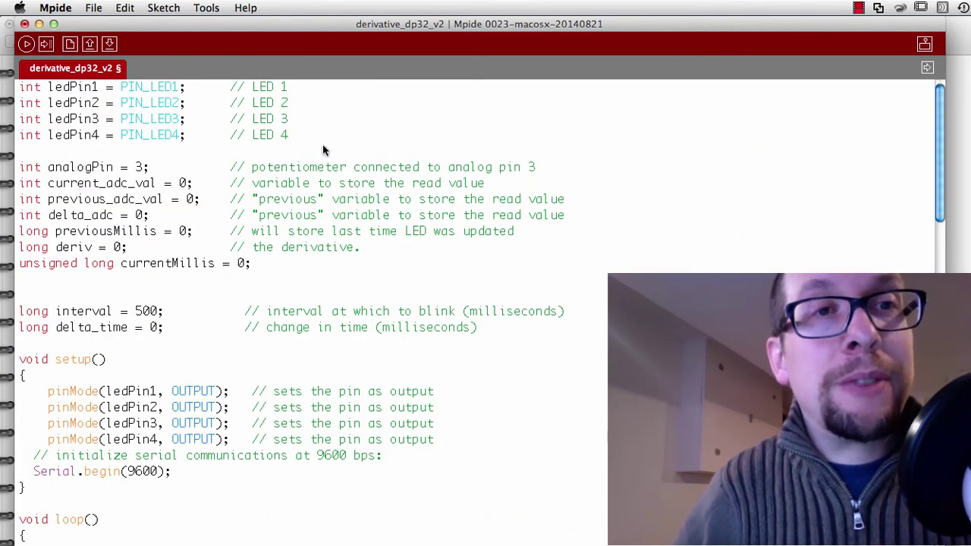
{"action": "key", "text": "super+shift+Up"}
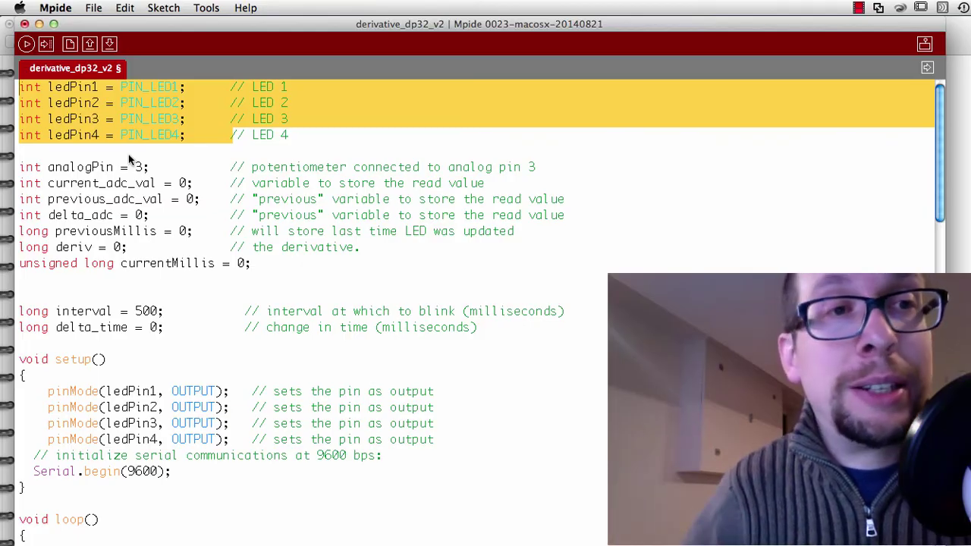
{"action": "scroll", "coordinate": [184, 294], "scroll_direction": "down", "scroll_amount": 10}
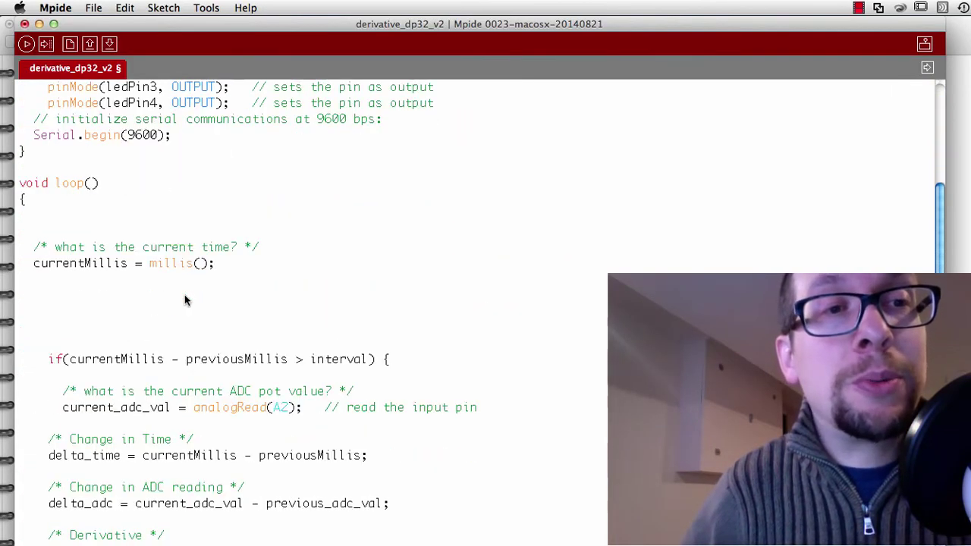
{"action": "key", "text": "shift+super+Left"}
{"action": "key", "text": "shift+Up"}
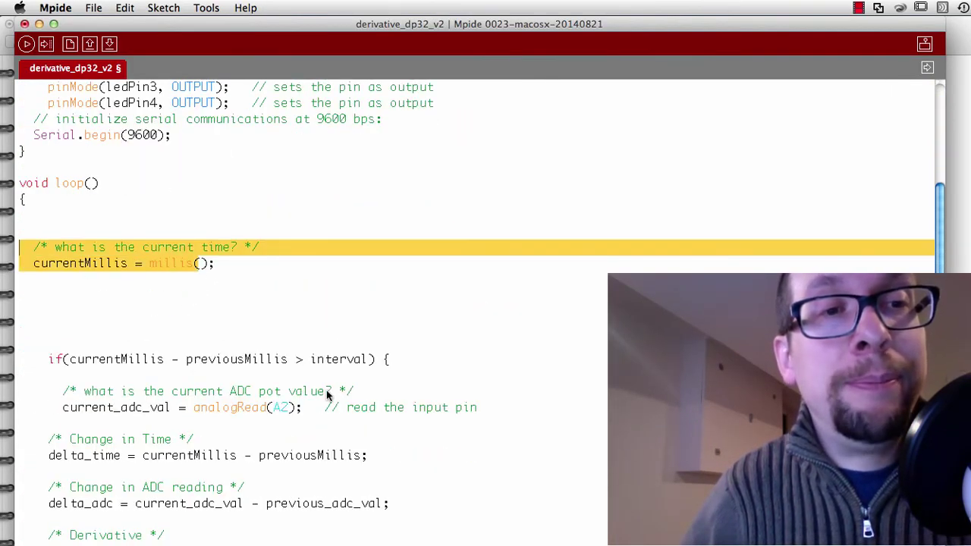
{"action": "scroll", "coordinate": [316, 392], "scroll_direction": "down", "scroll_amount": 5}
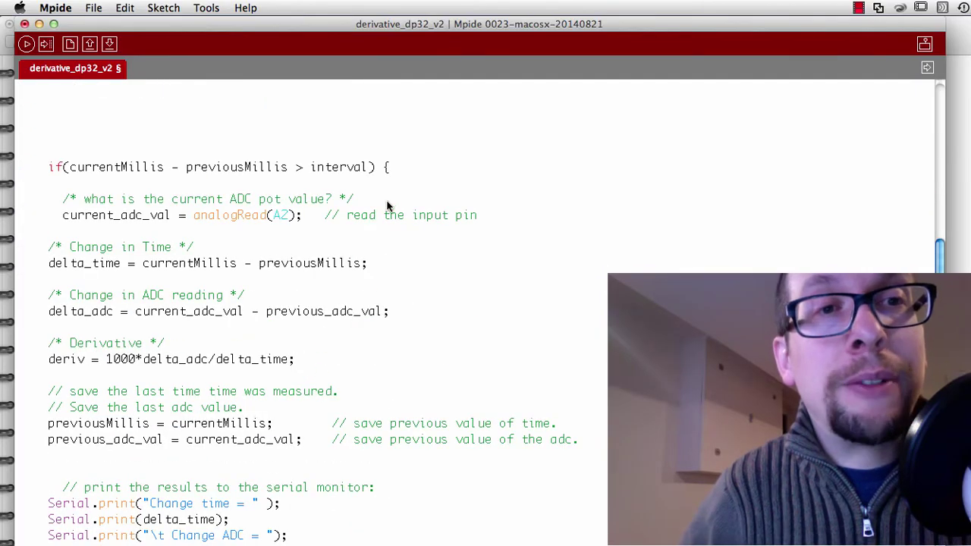
{"action": "left_click_drag", "start_coordinate": [381, 215], "coordinate": [44, 208]}
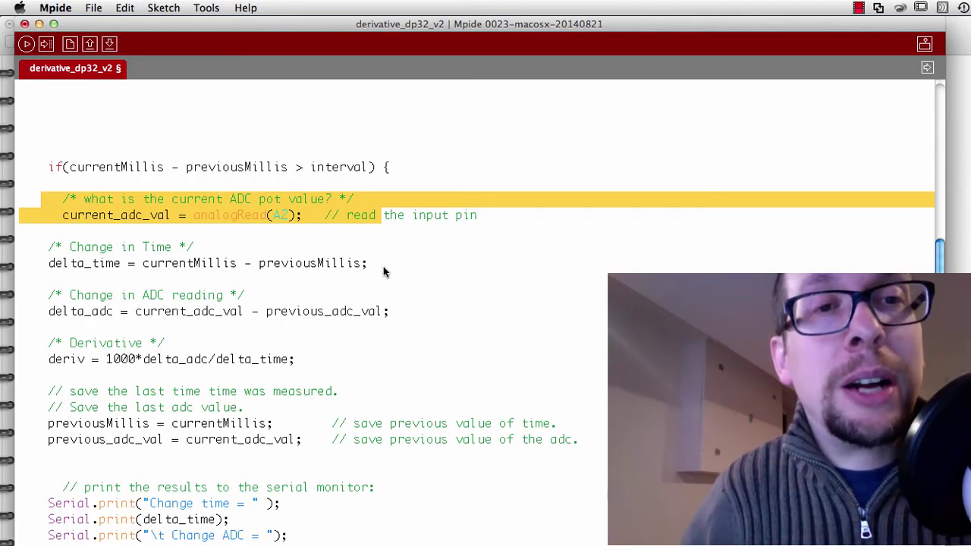
{"action": "left_click_drag", "start_coordinate": [382, 265], "coordinate": [26, 249]}
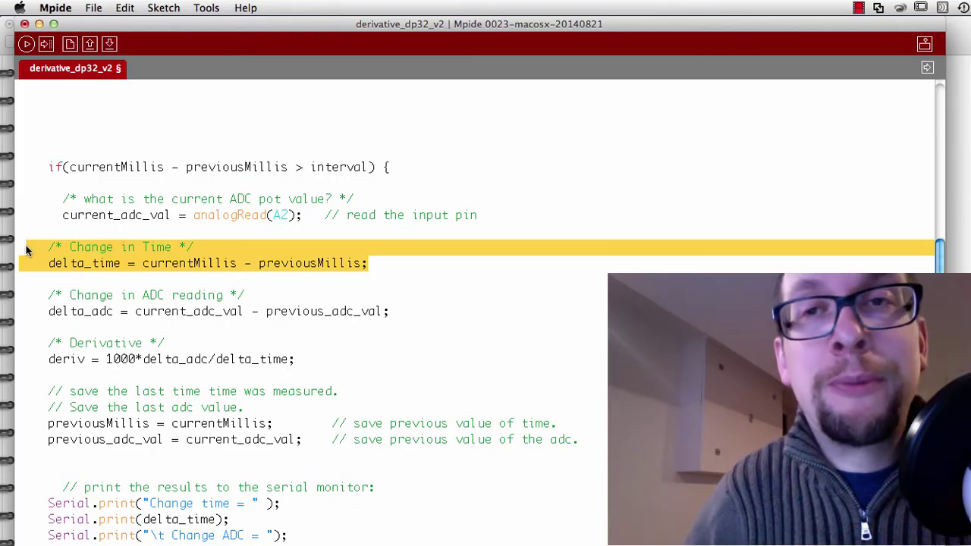
{"action": "left_click_drag", "start_coordinate": [393, 312], "coordinate": [31, 302]}
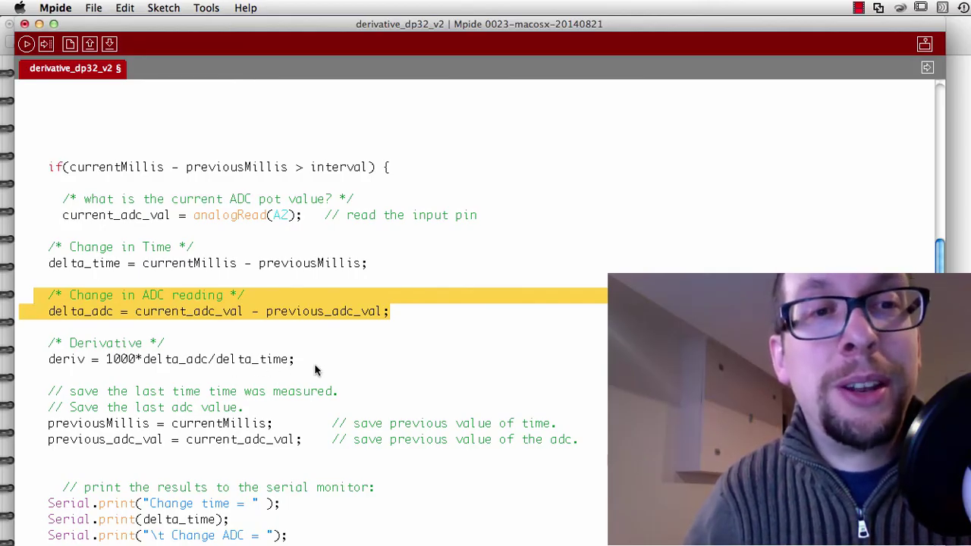
{"action": "left_click_drag", "start_coordinate": [312, 364], "coordinate": [47, 334]}
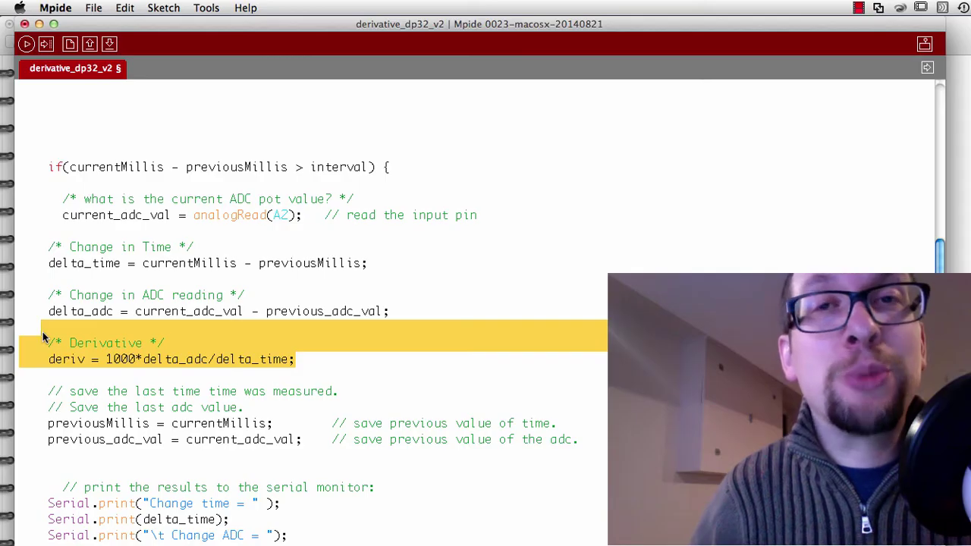
{"action": "scroll", "coordinate": [230, 396], "scroll_direction": "down", "scroll_amount": 10}
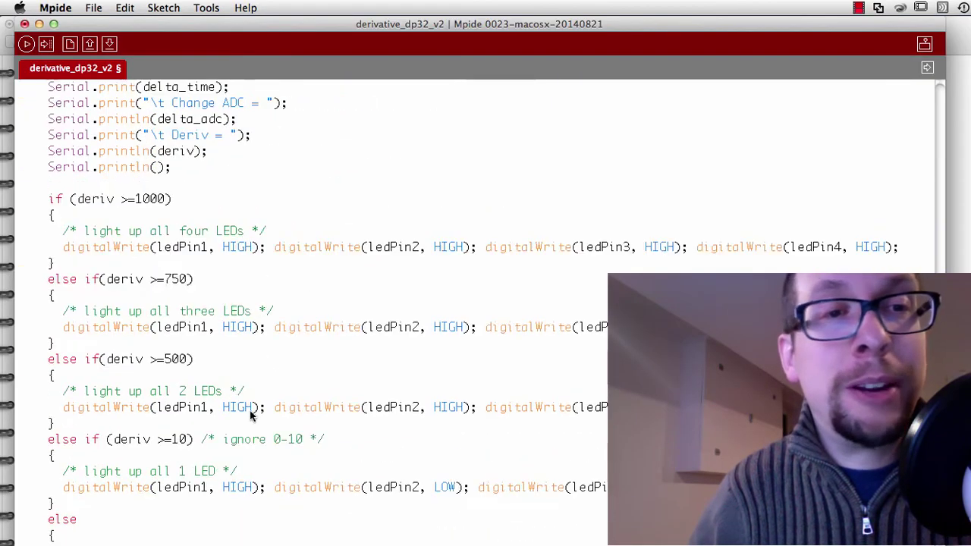
{"action": "left_click_drag", "start_coordinate": [85, 137], "coordinate": [301, 485]}
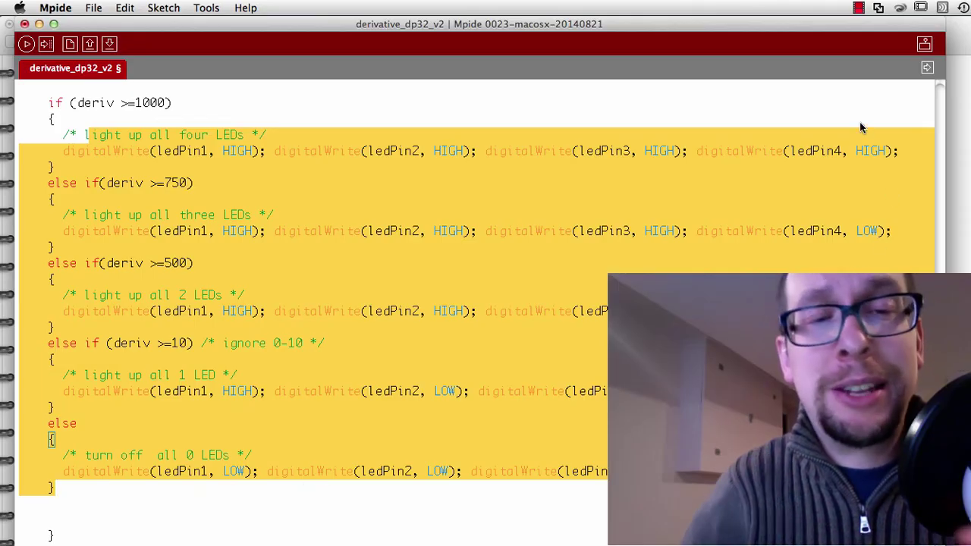